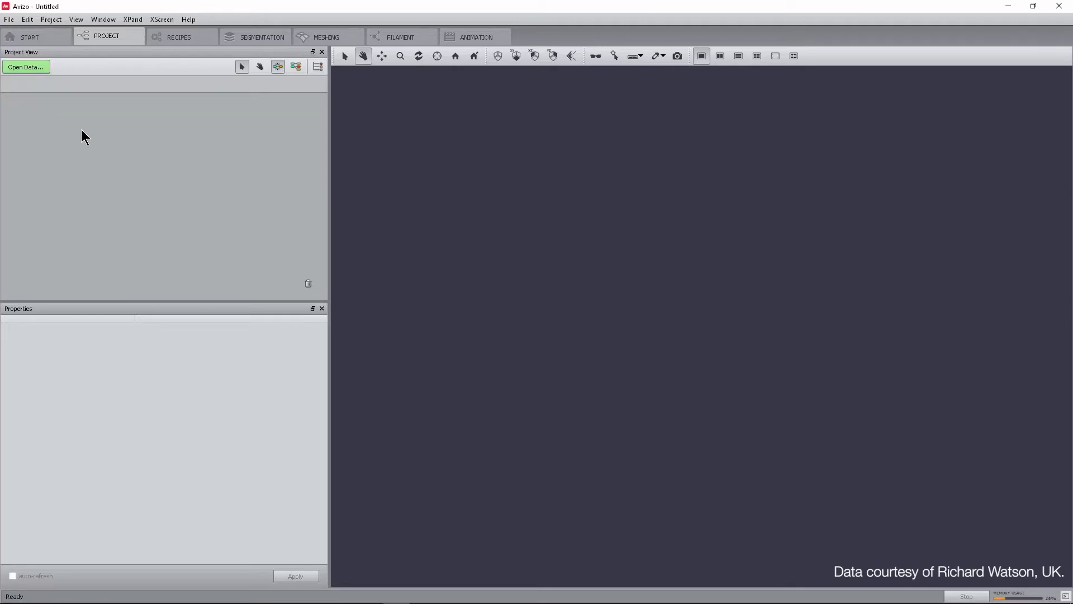
- Load Stone_binary-segmentation.am from the tutorials > cavityanalysis folder
left_click(39, 67)
double_click(212, 263)
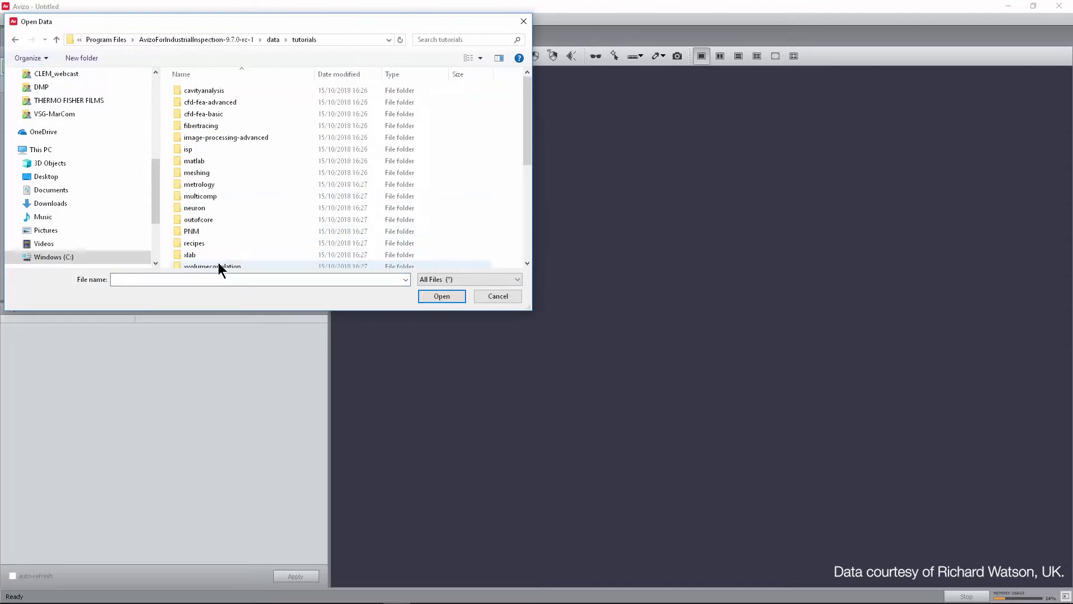
double_click(218, 89)
double_click(215, 97)
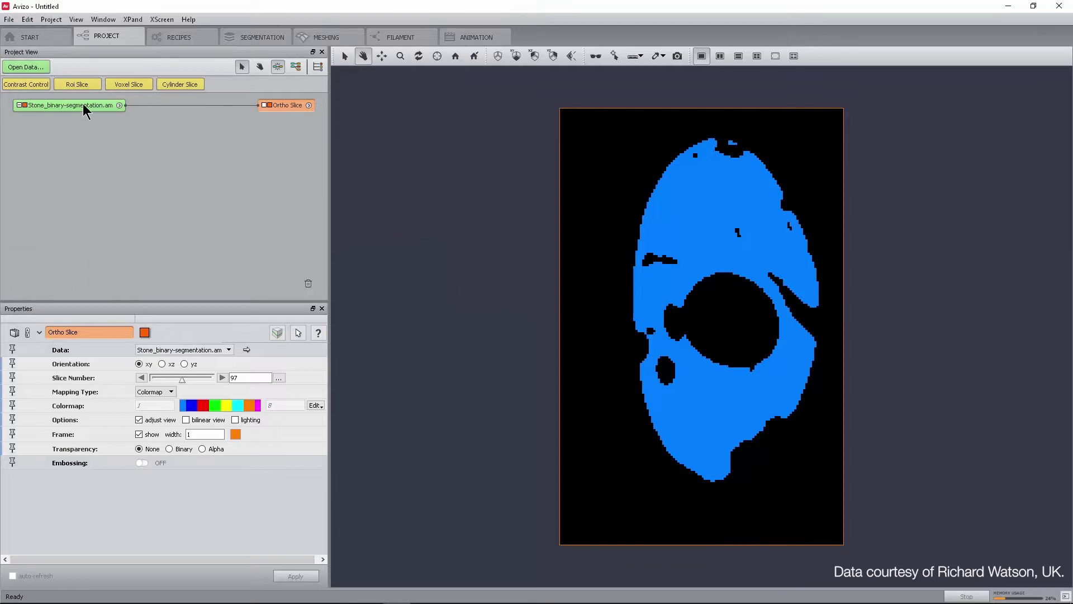
- Add a Volume Rendering of the stone data and hide the Ortho Slice
left_click(84, 107)
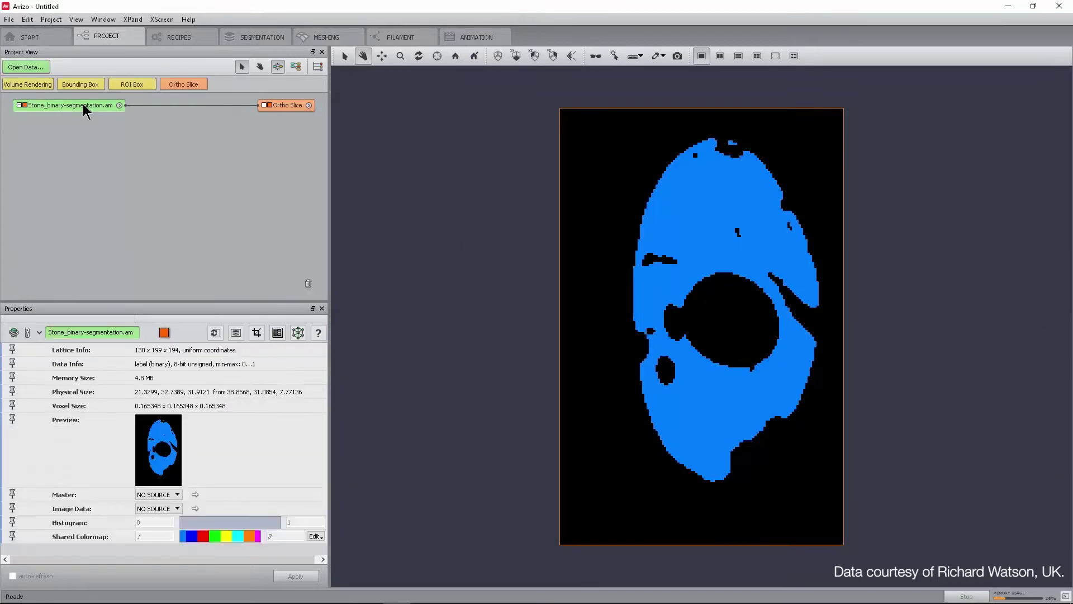
right_click(84, 108)
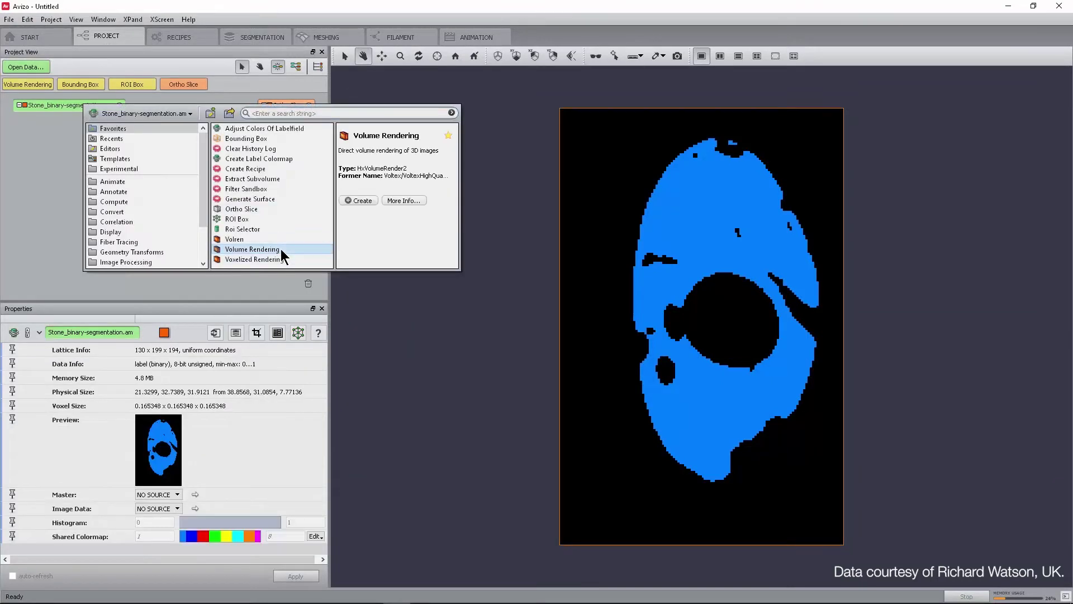
left_click(362, 200)
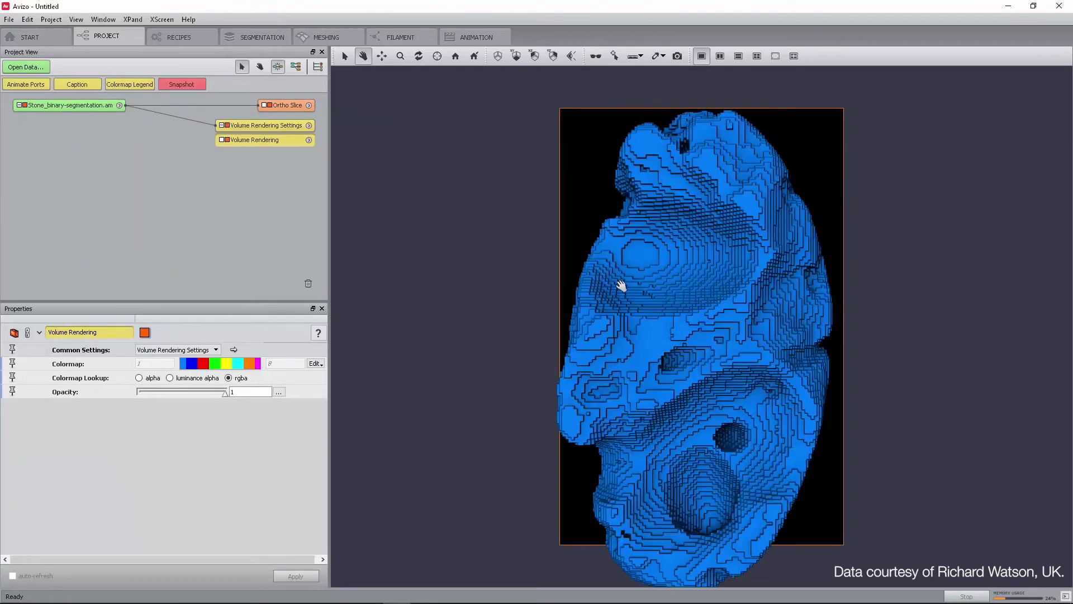
left_click_drag(764, 281, 625, 313)
left_click(269, 105)
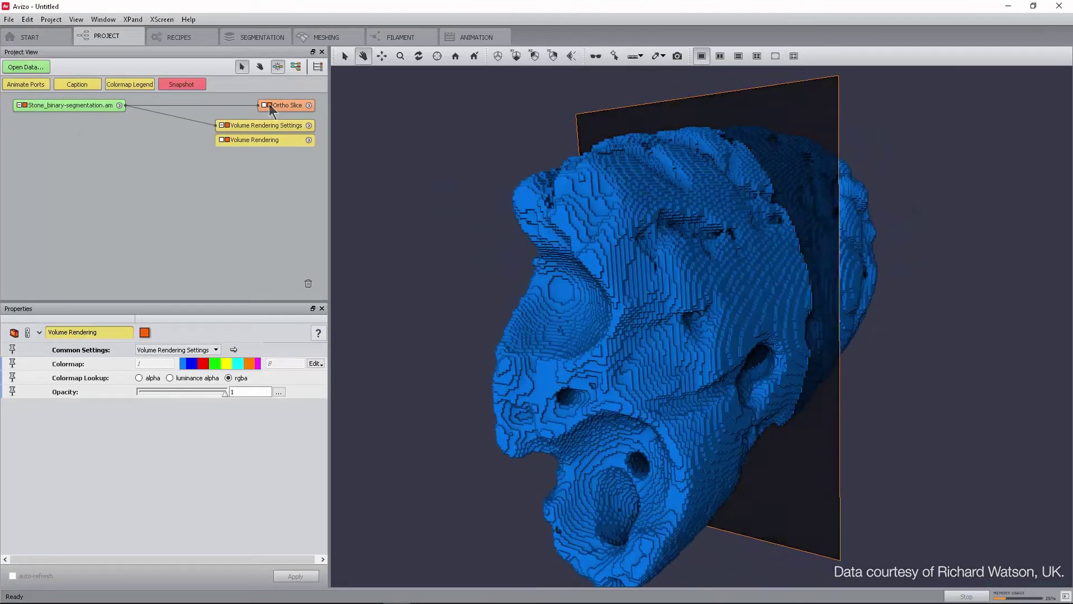
- Attach a Compute Ambient Occlusion module to Stone_binary-segmentation and place its node lower in the graph
left_click(78, 105)
right_click(78, 104)
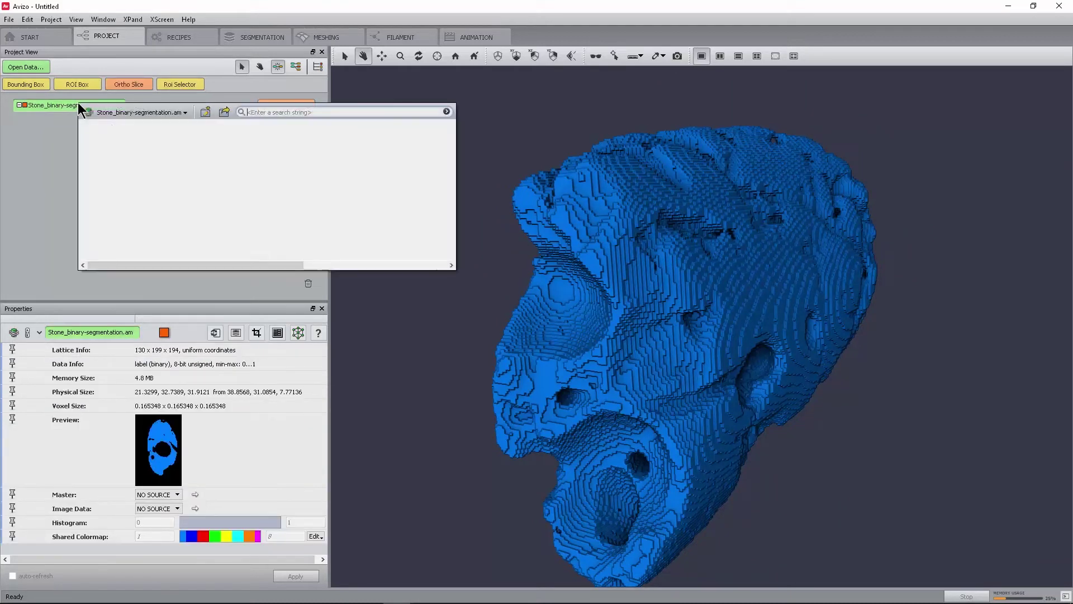
type("ambient")
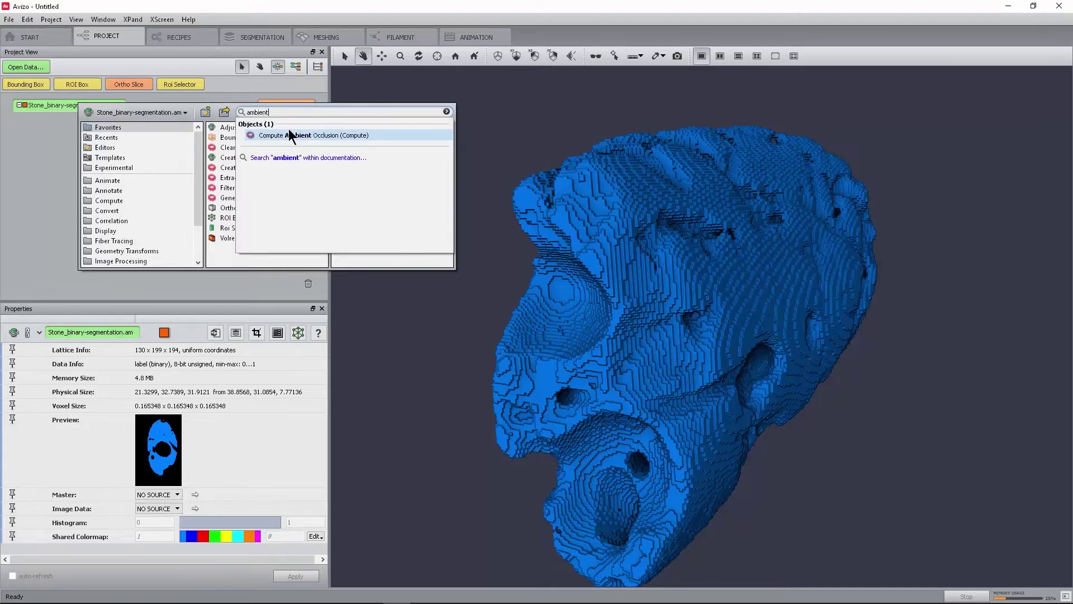
left_click(290, 135)
left_click_drag(142, 128, 198, 173)
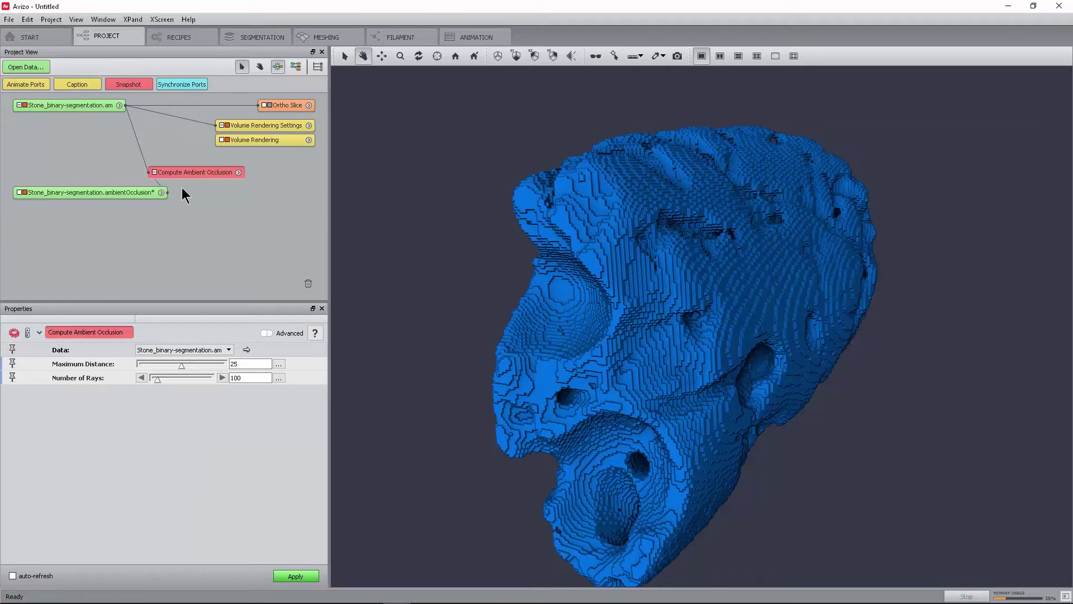
- Add Ortho Slice 2 on ambientOcclusion, hide the Volume Rendering, and move to slice 104
left_click(122, 193)
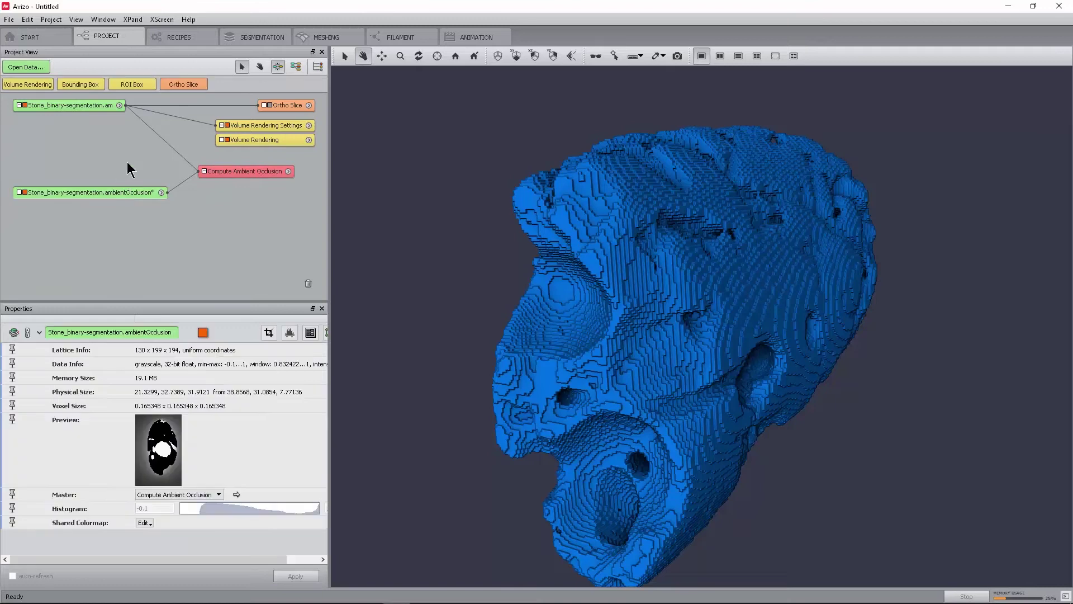
left_click(179, 83)
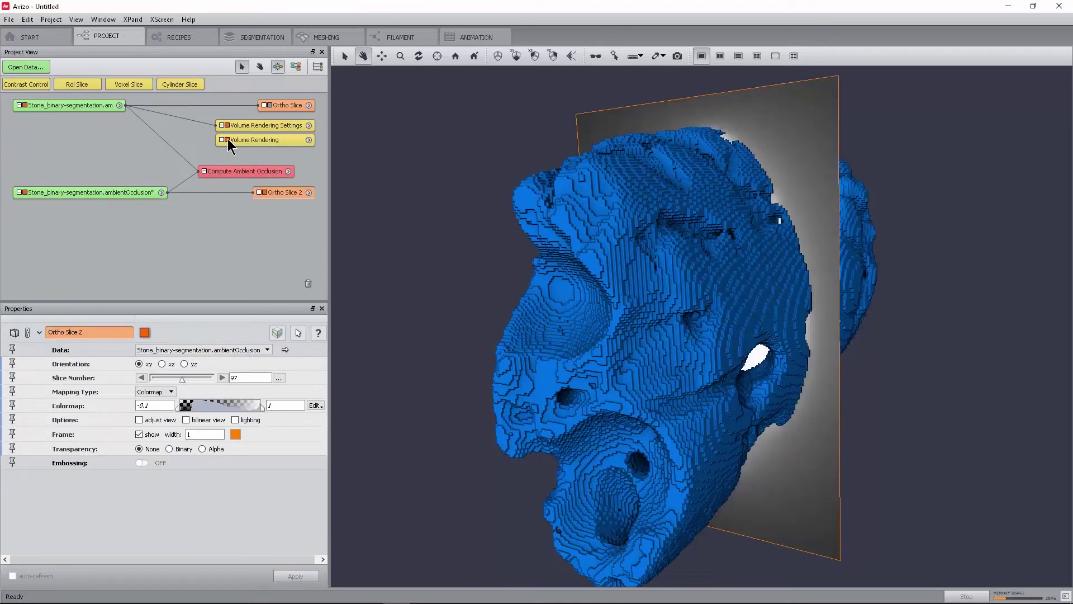
left_click(227, 139)
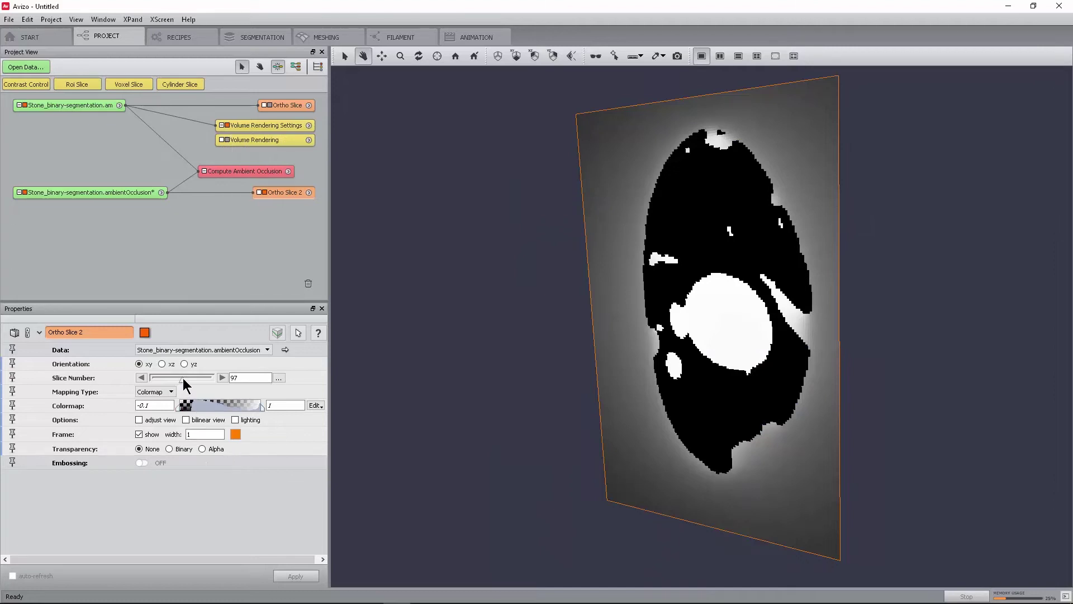
mouse_move(182, 378)
left_mouse_down()
mouse_move(153, 374)
mouse_move(186, 377)
left_mouse_up()
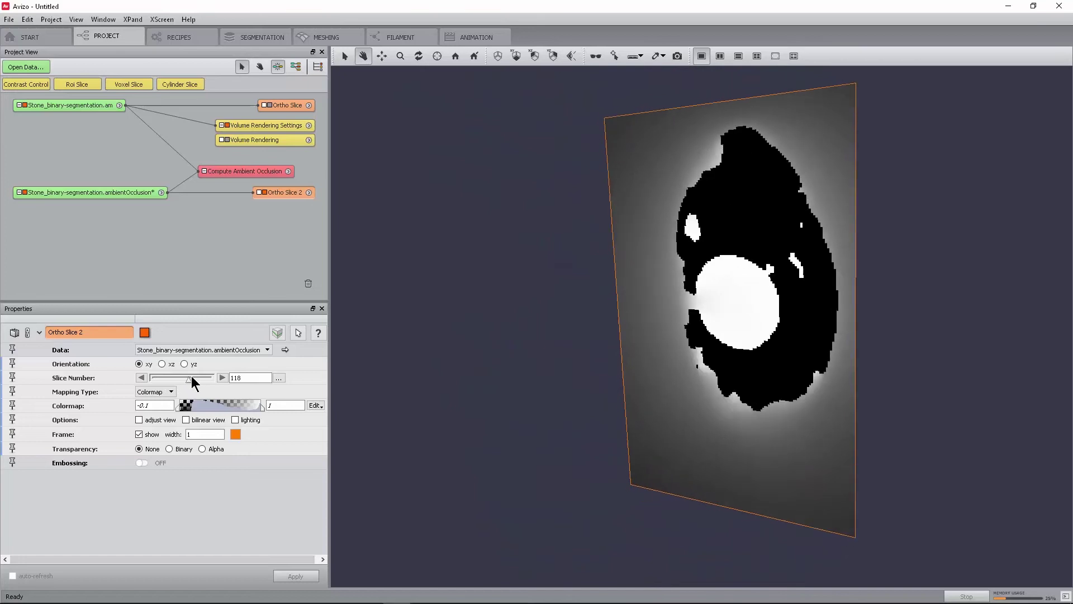
mouse_move(191, 376)
left_mouse_down()
mouse_move(202, 374)
mouse_move(162, 376)
mouse_move(185, 377)
left_mouse_up()
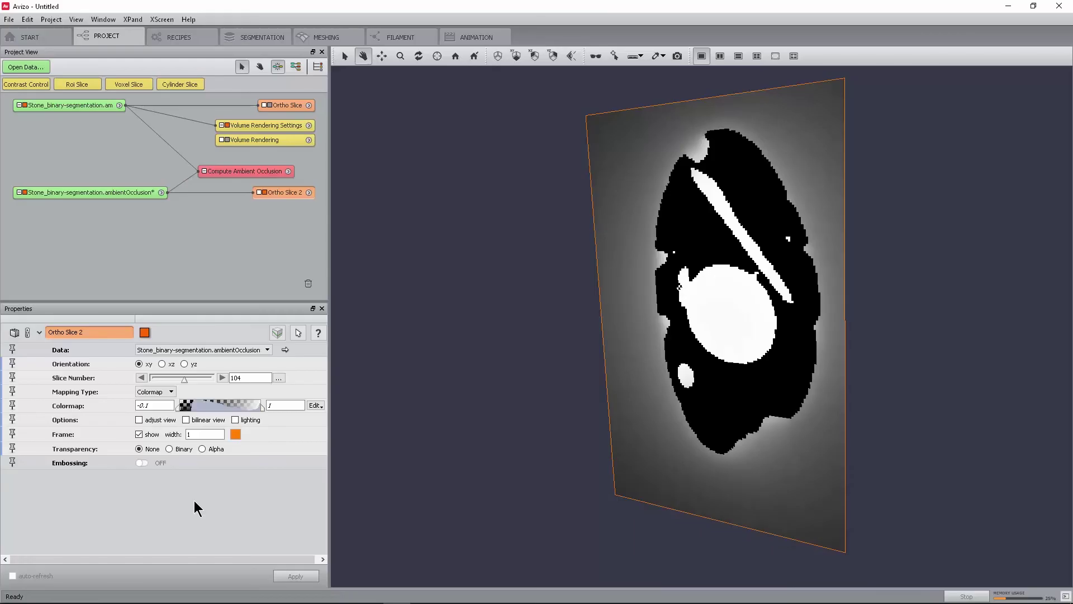
- Threshold ambientOcclusion at intensity 0.7–1, hide Ortho Slice 2, and preview another slice
right_click(116, 193)
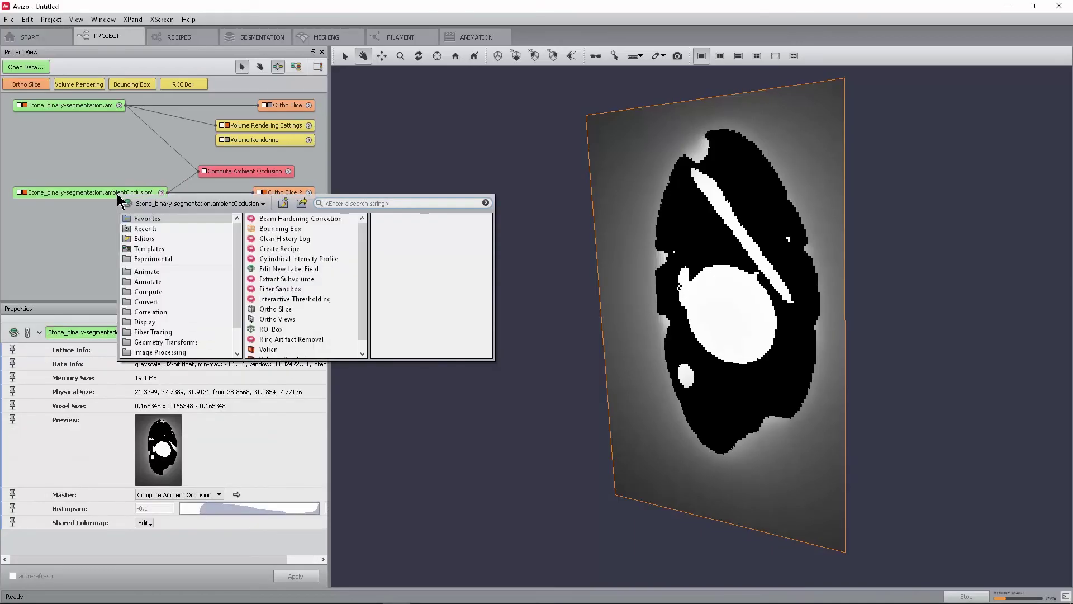
type("inte")
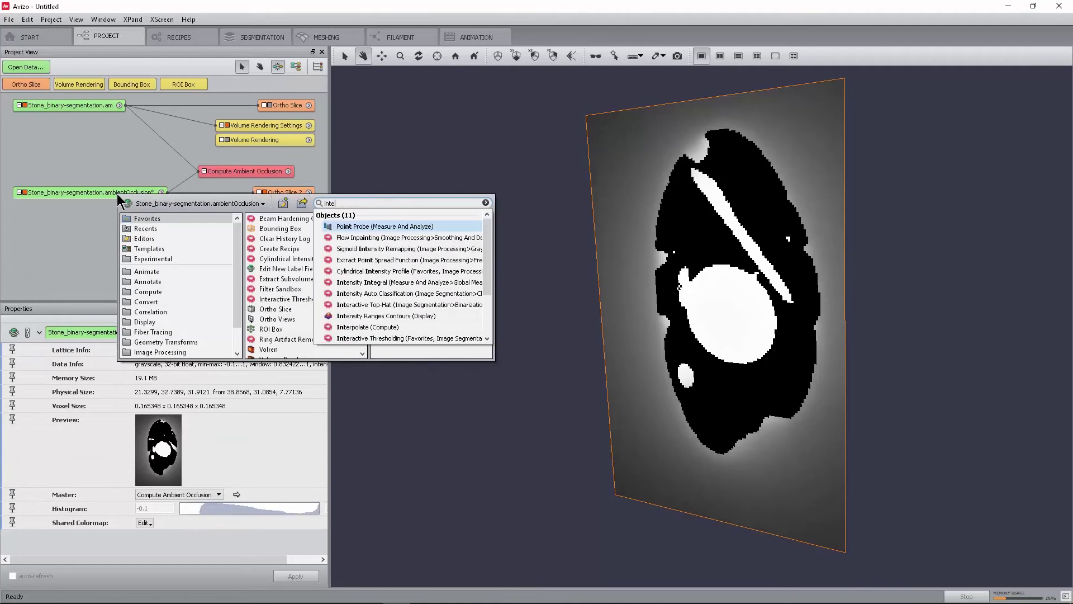
type("ra")
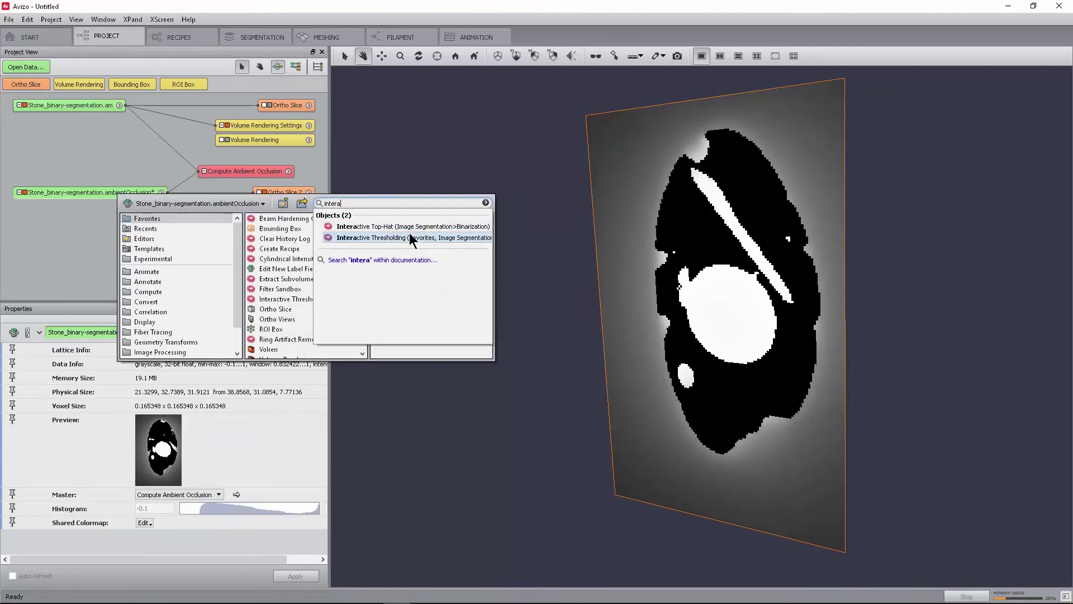
left_click(419, 237)
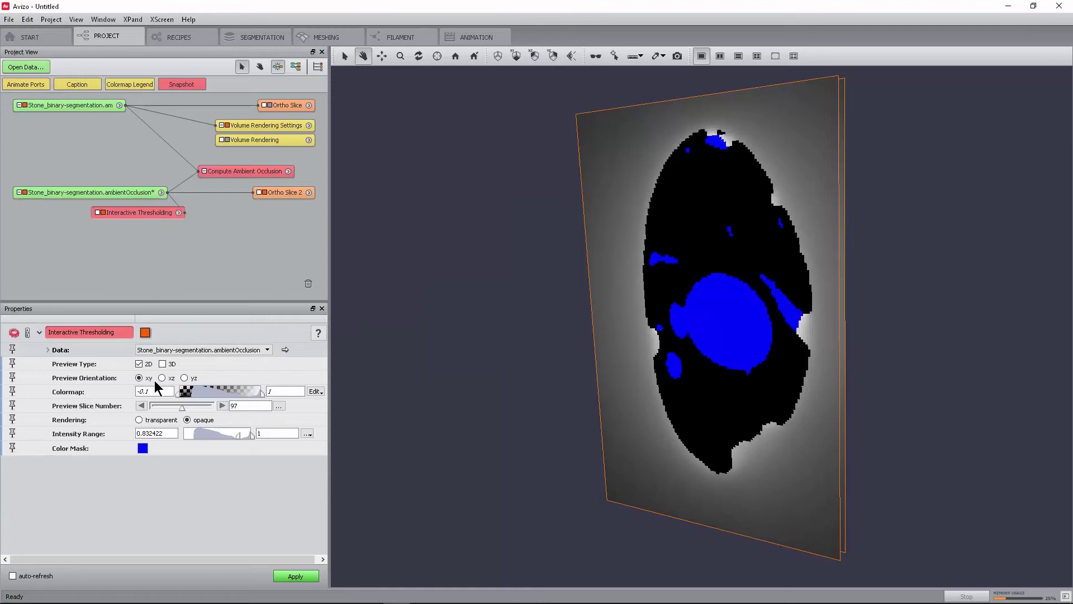
left_click_drag(142, 434, 175, 433)
key("Tab")
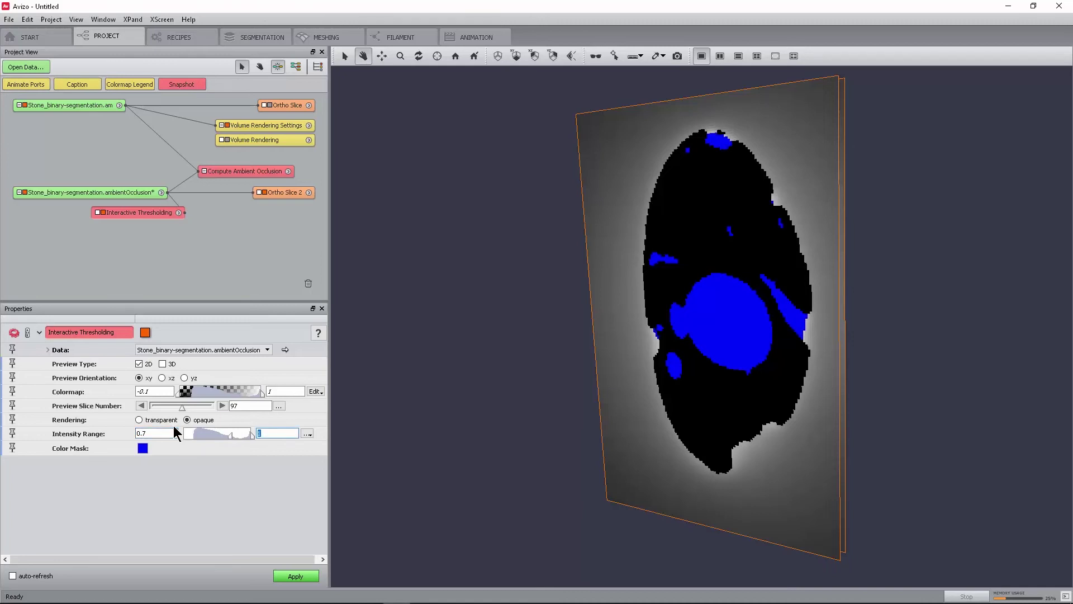
left_click(265, 192)
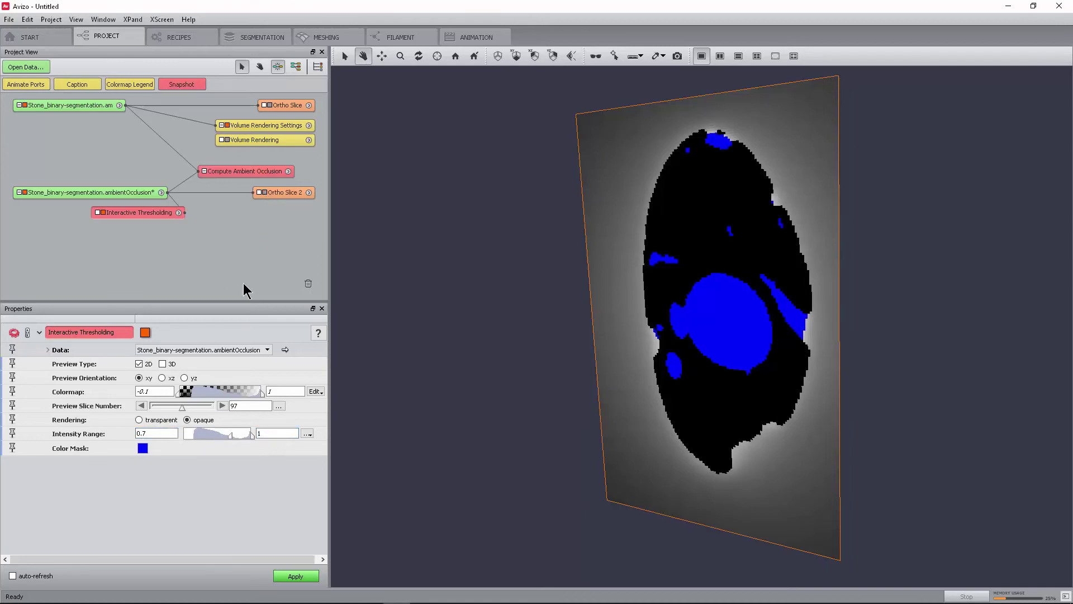
mouse_move(182, 409)
left_mouse_down()
mouse_move(162, 407)
mouse_move(203, 401)
mouse_move(175, 405)
left_mouse_up()
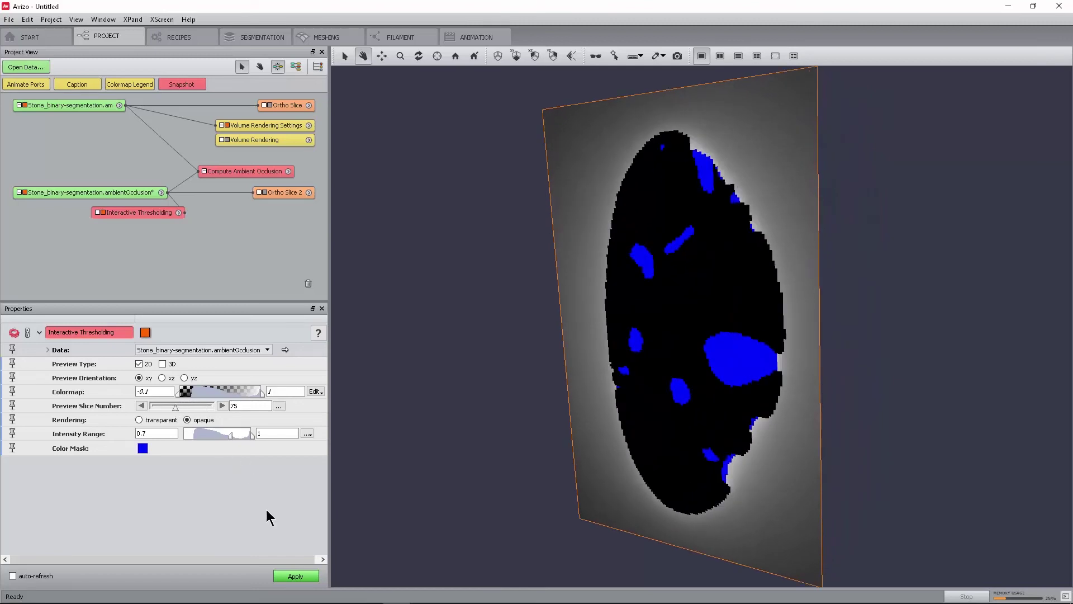
- Create the Stone_binary-segmentation.thresholded data and hide the threshold preview
left_click(296, 577)
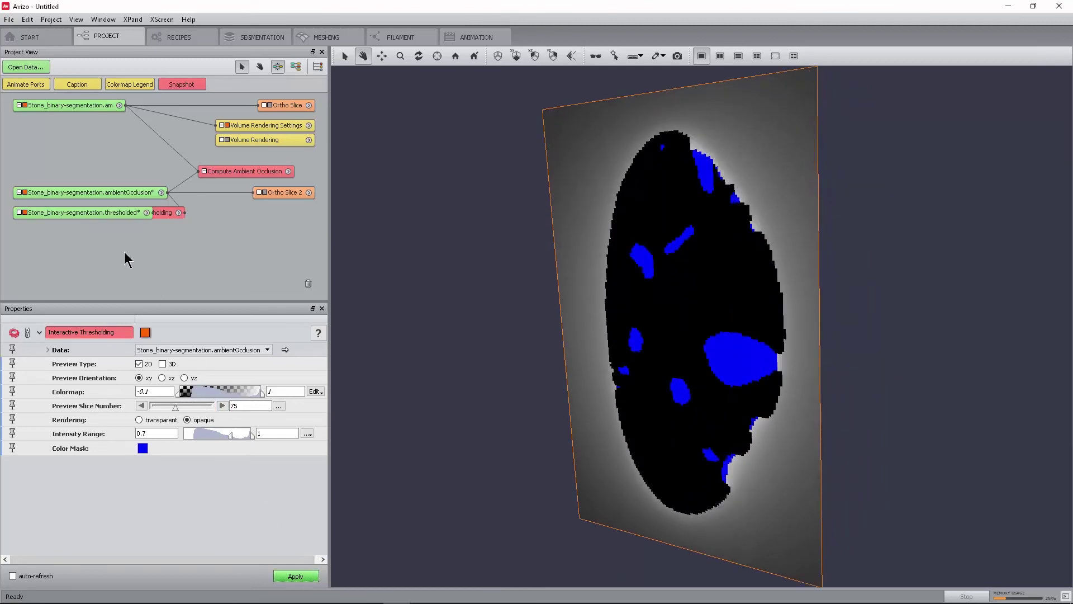
left_click(105, 213)
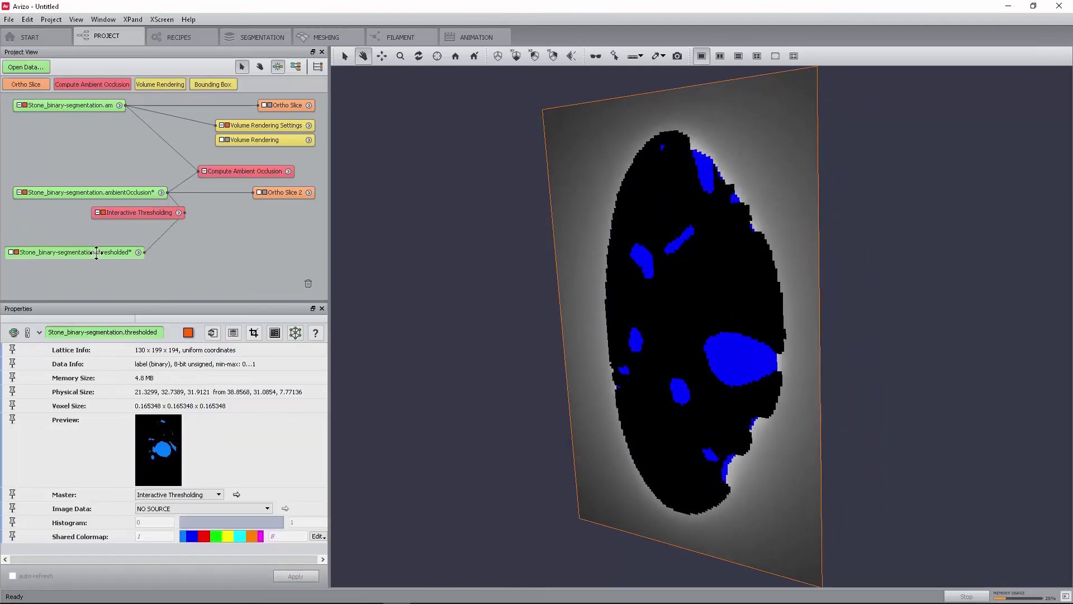
left_click(104, 213)
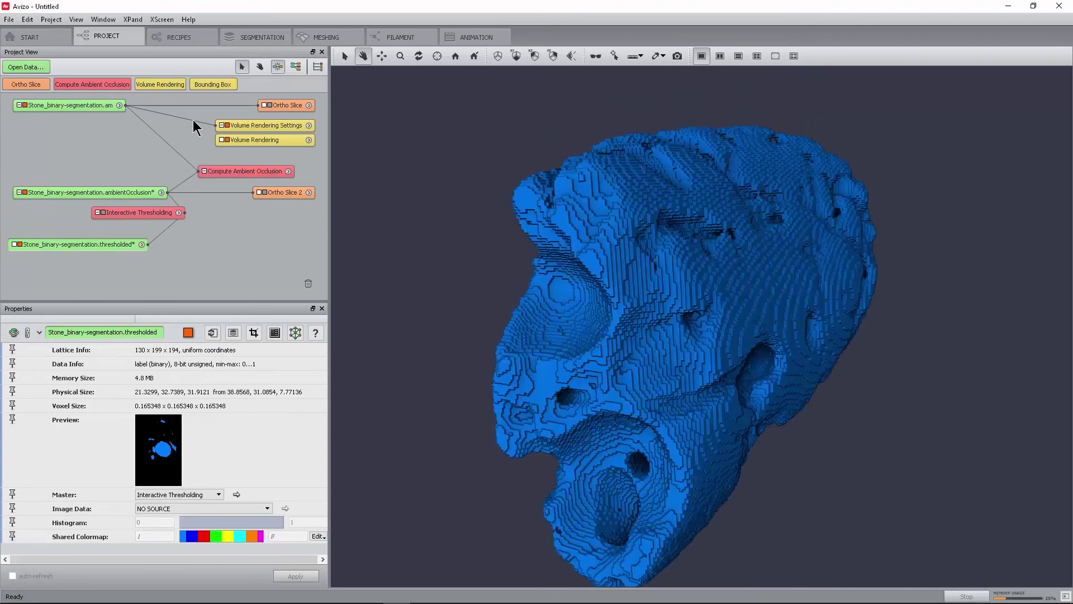
- Render the thresholded cavities in the blue Volume Rendering and rotate to inspect them
left_click(143, 245)
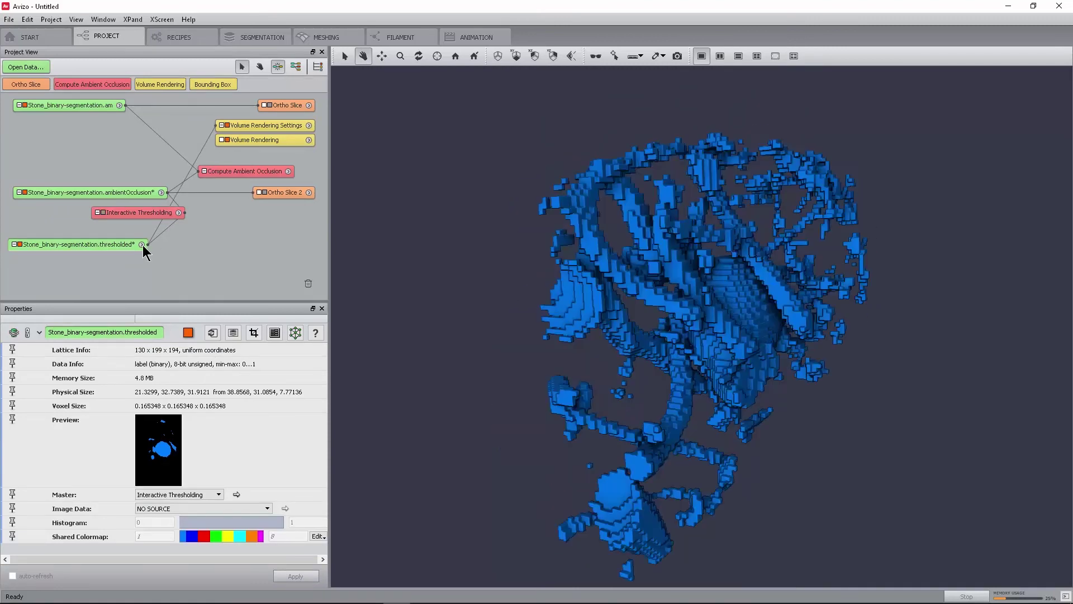
left_click_drag(704, 251, 694, 376)
left_click_drag(783, 384, 786, 335)
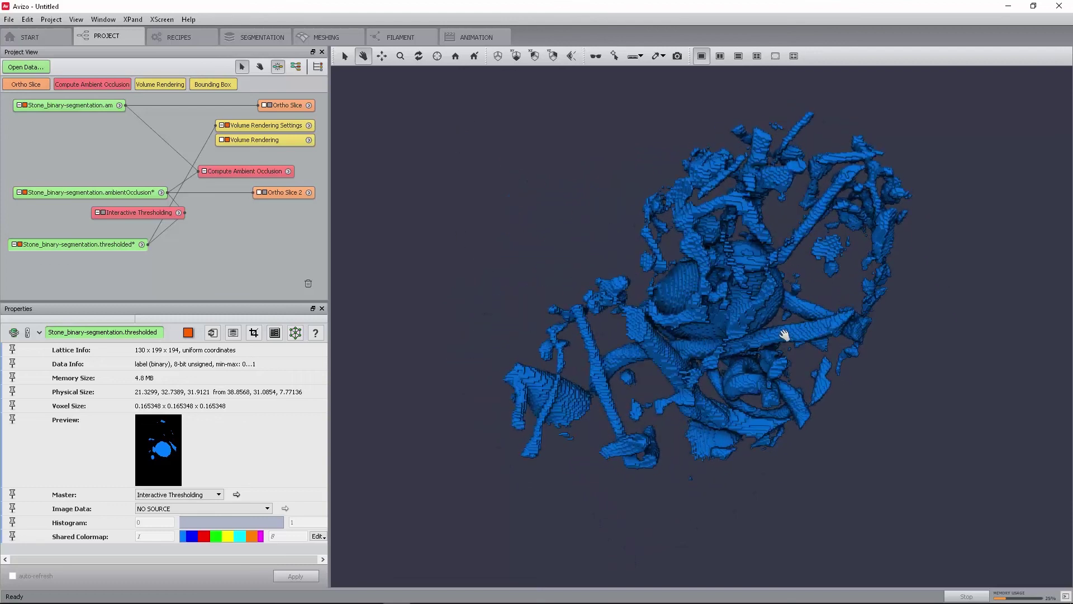